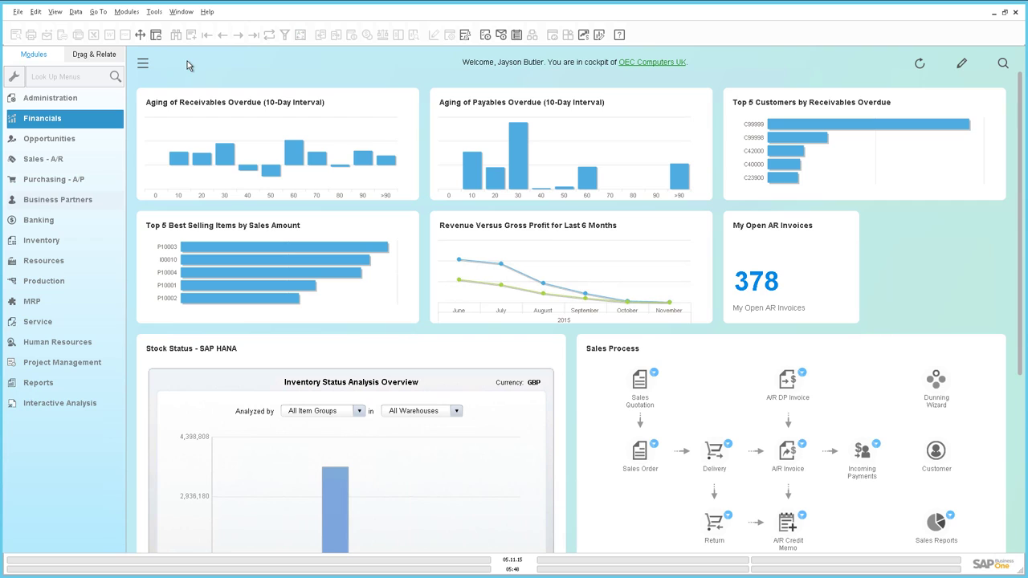
# Open User-Defined Fields Management from Tools and select Activities under Master Data.
pyautogui.click(156, 12)
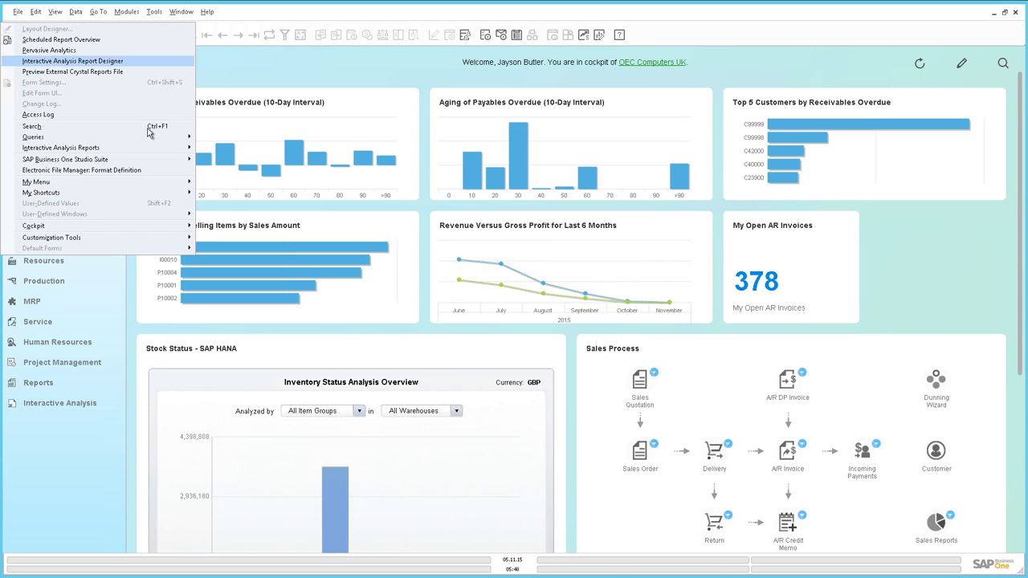
pyautogui.moveTo(52, 238)
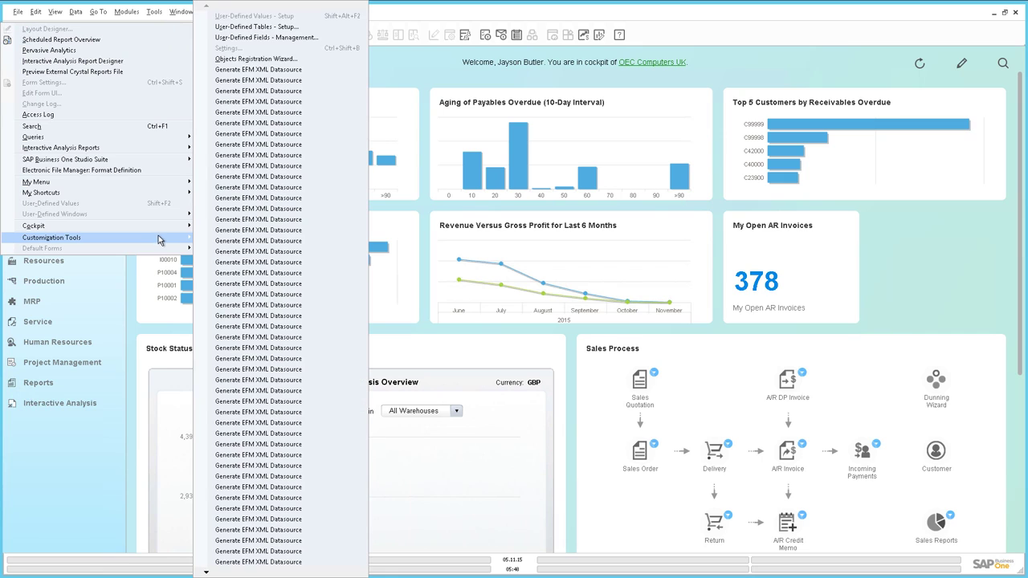
pyautogui.click(252, 38)
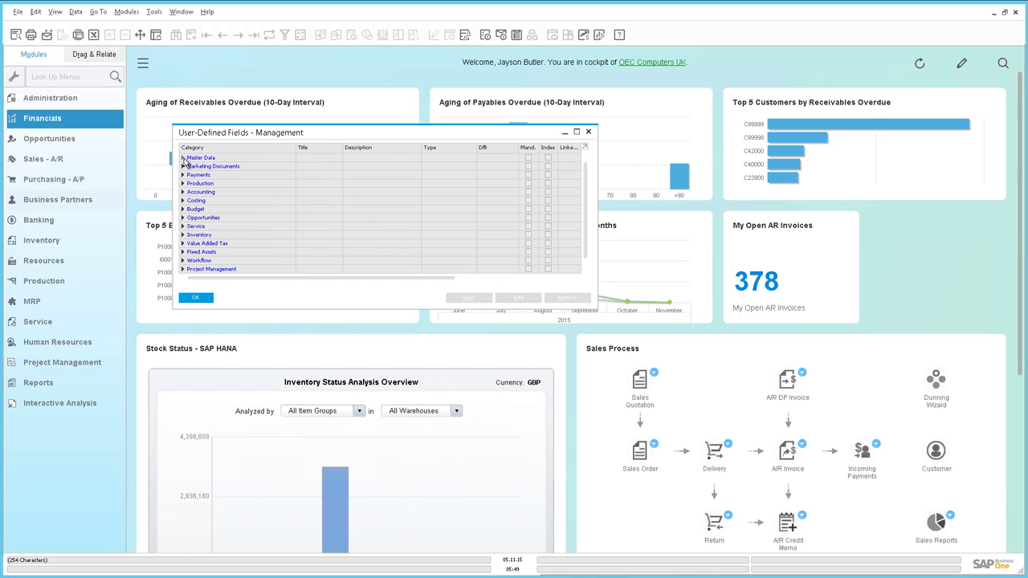
pyautogui.click(183, 159)
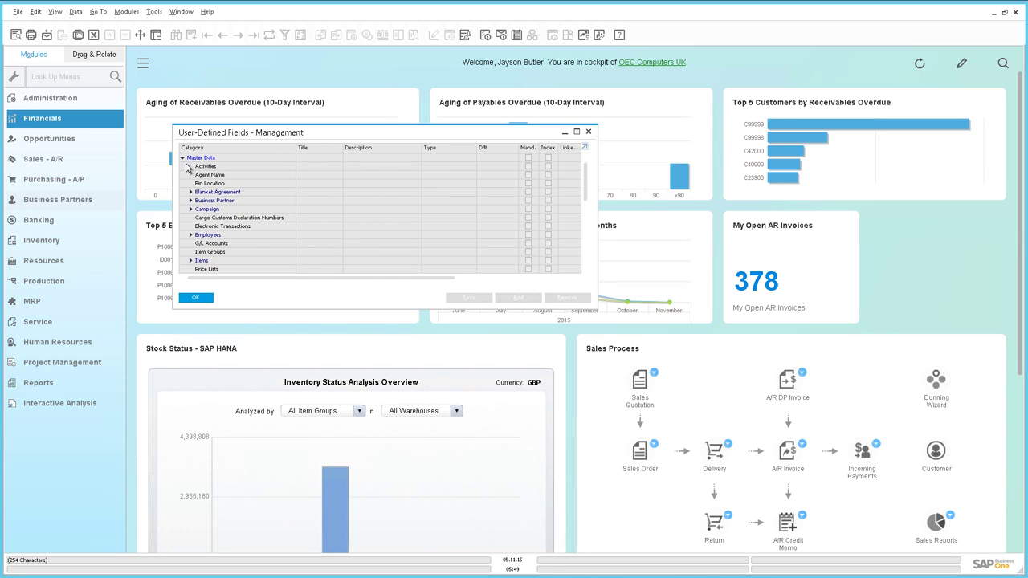
pyautogui.click(187, 167)
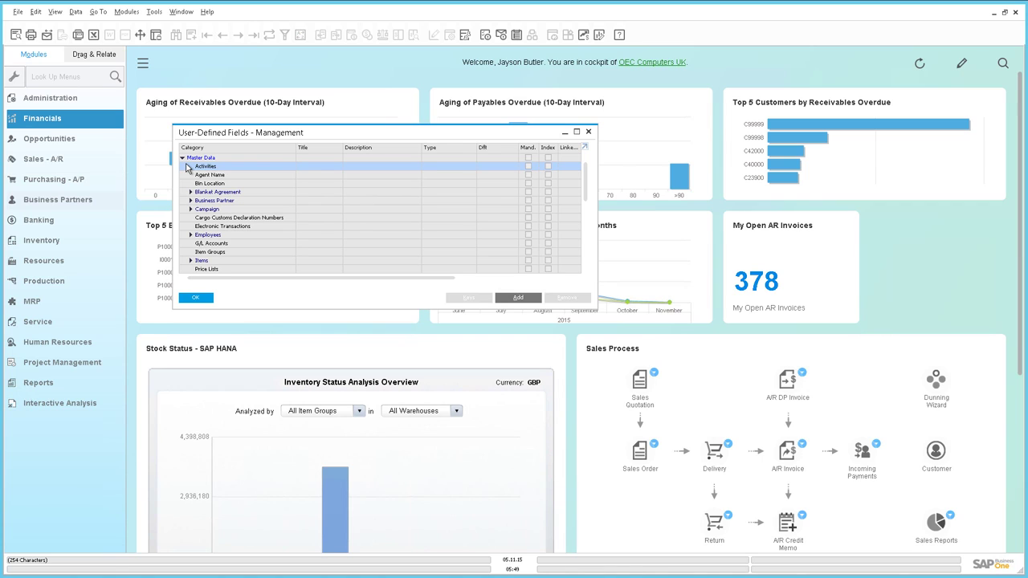
# Add Activities field Goods_Receipt, validated as linked to the Goods Receipt PO object.
pyautogui.click(518, 298)
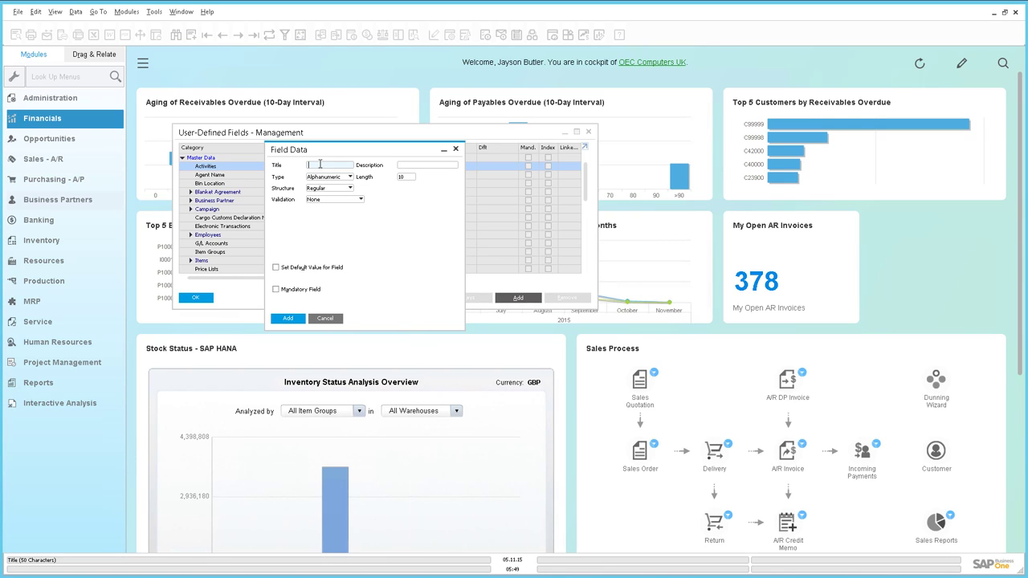
pyautogui.write('Go')
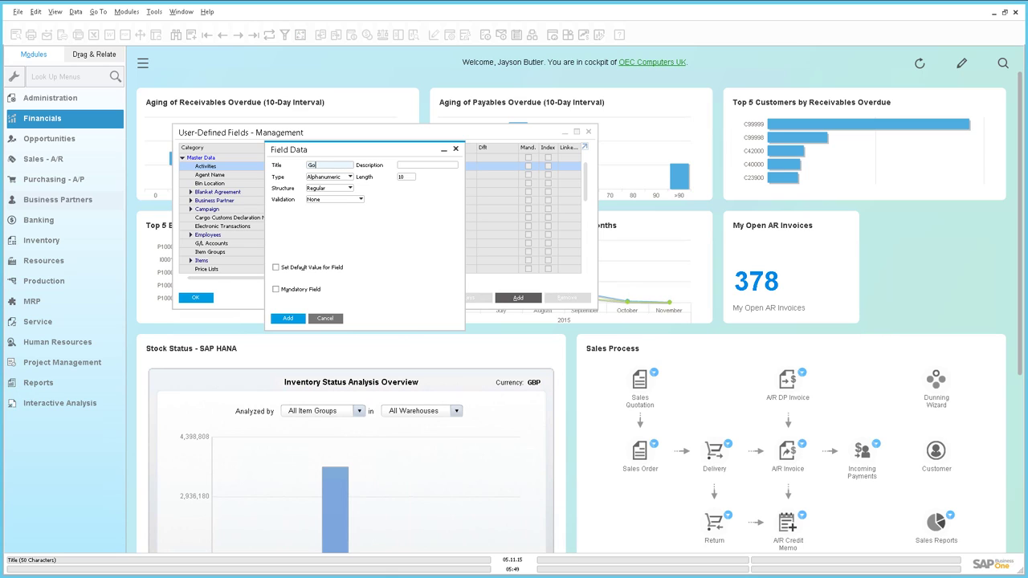
pyautogui.write('ods_Rece')
pyautogui.write('ipt')
pyautogui.click(402, 165)
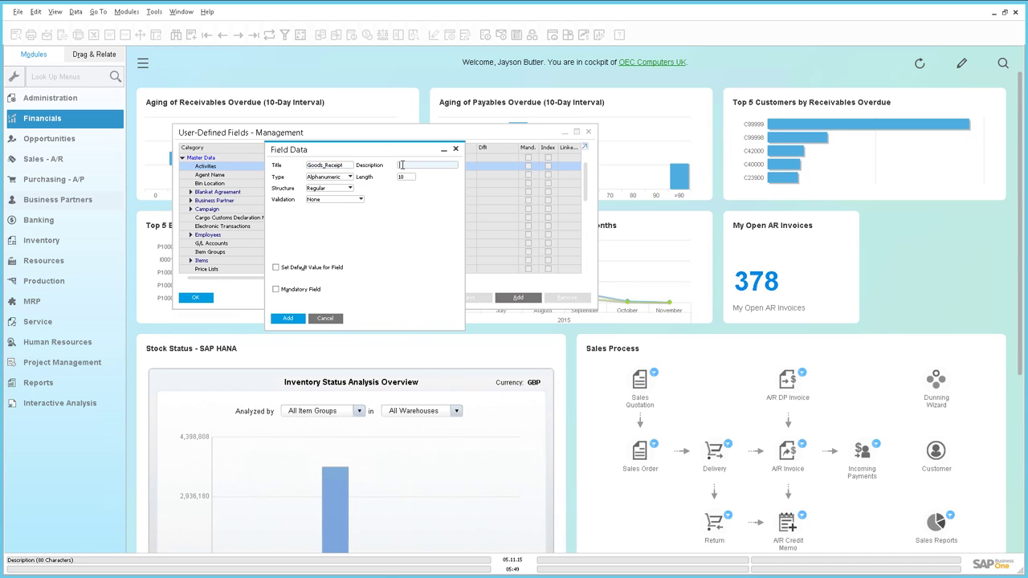
pyautogui.write('Go')
pyautogui.write('ods ')
pyautogui.write('Receipt')
pyautogui.click(344, 202)
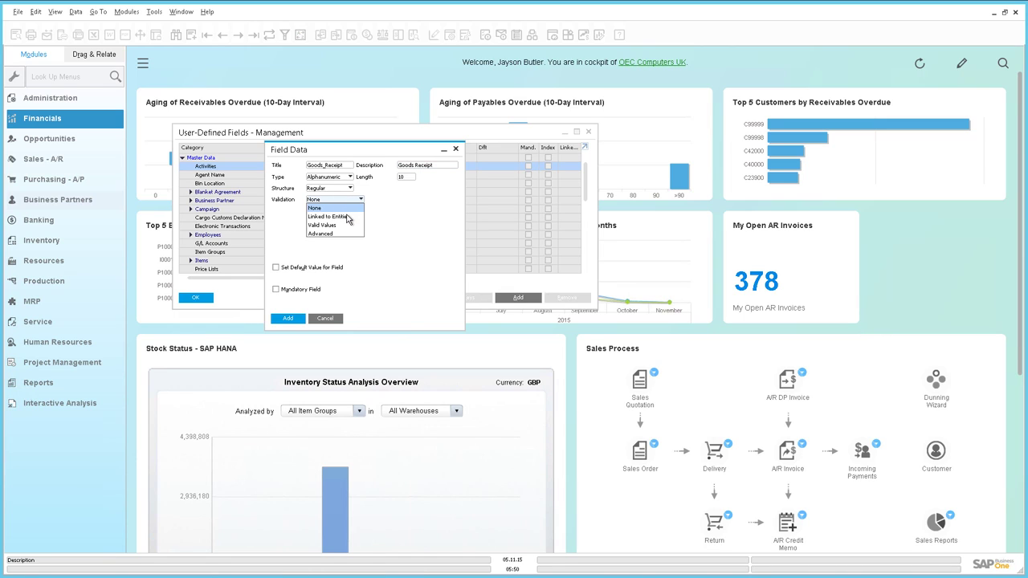
pyautogui.click(346, 217)
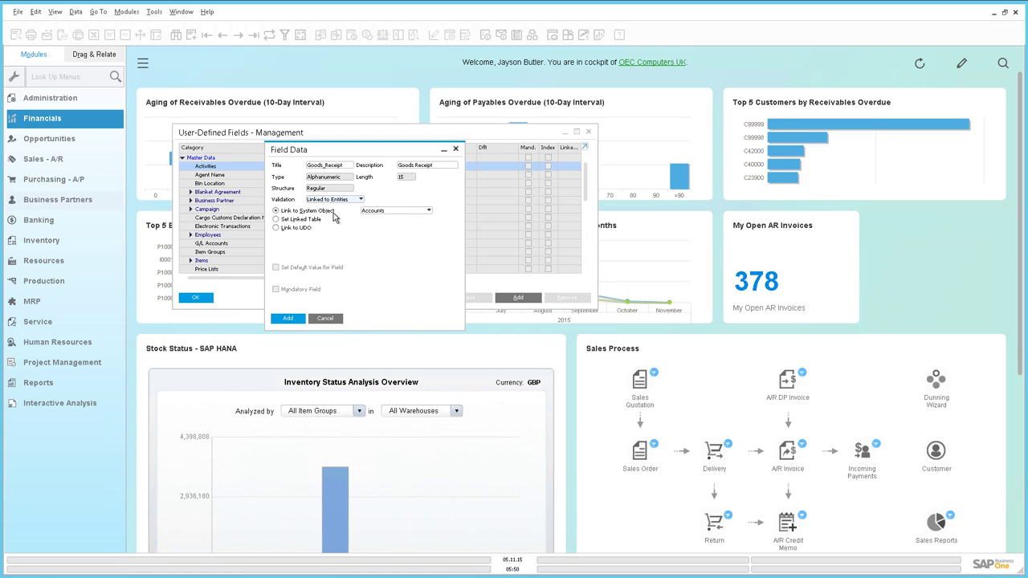
pyautogui.click(393, 213)
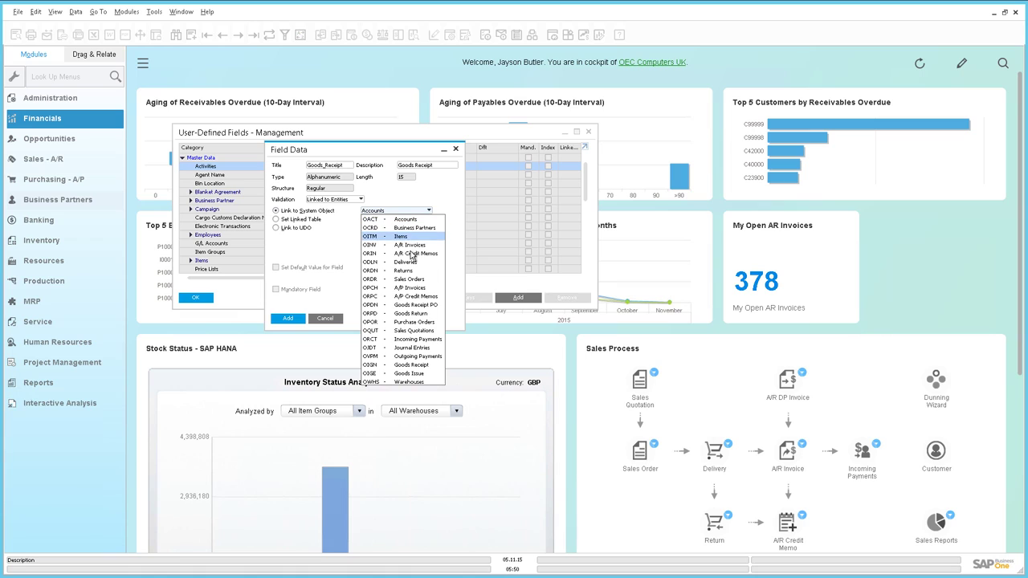
pyautogui.click(423, 306)
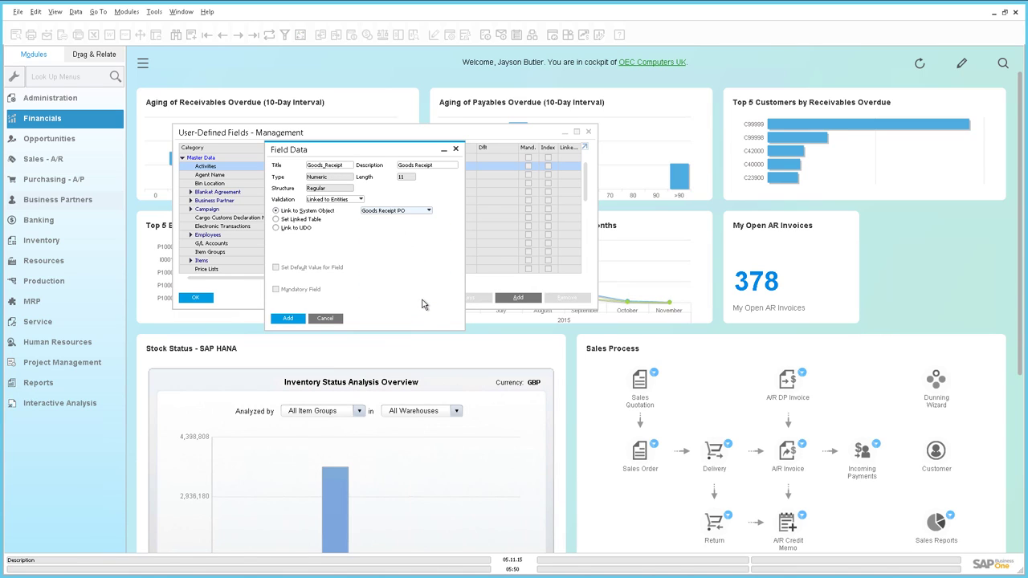
pyautogui.click(295, 320)
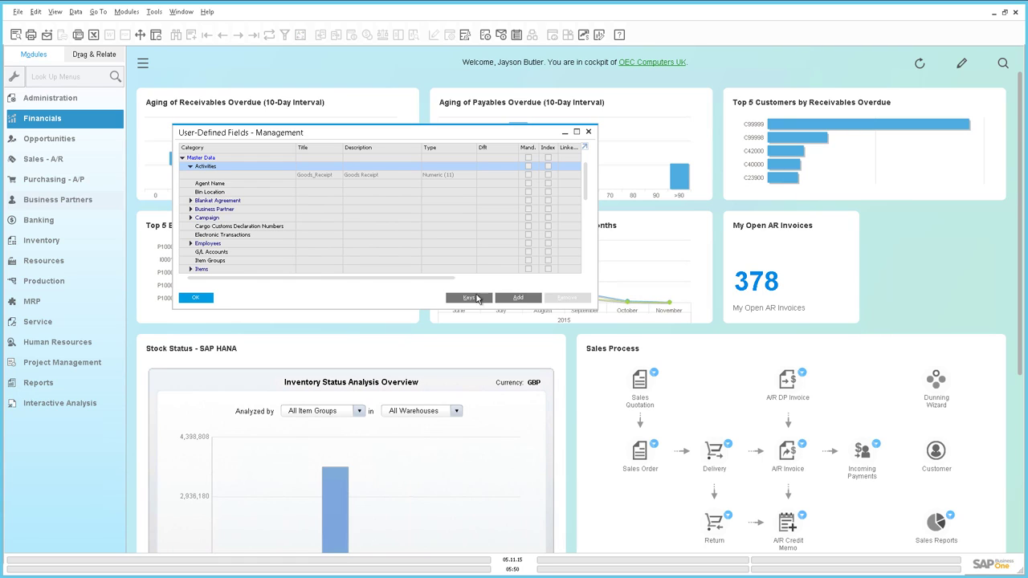
# Add Activities field Goods_Return, described 'Goods Return', linked to the Goods Return object.
pyautogui.click(515, 299)
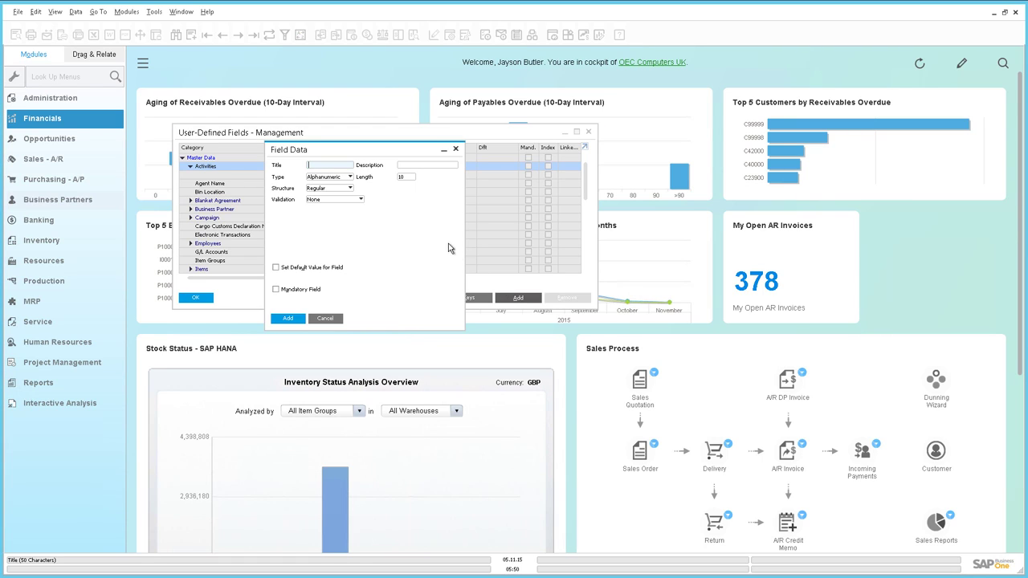
pyautogui.write('Goods_')
pyautogui.write('Return')
pyautogui.click(426, 167)
pyautogui.write('G')
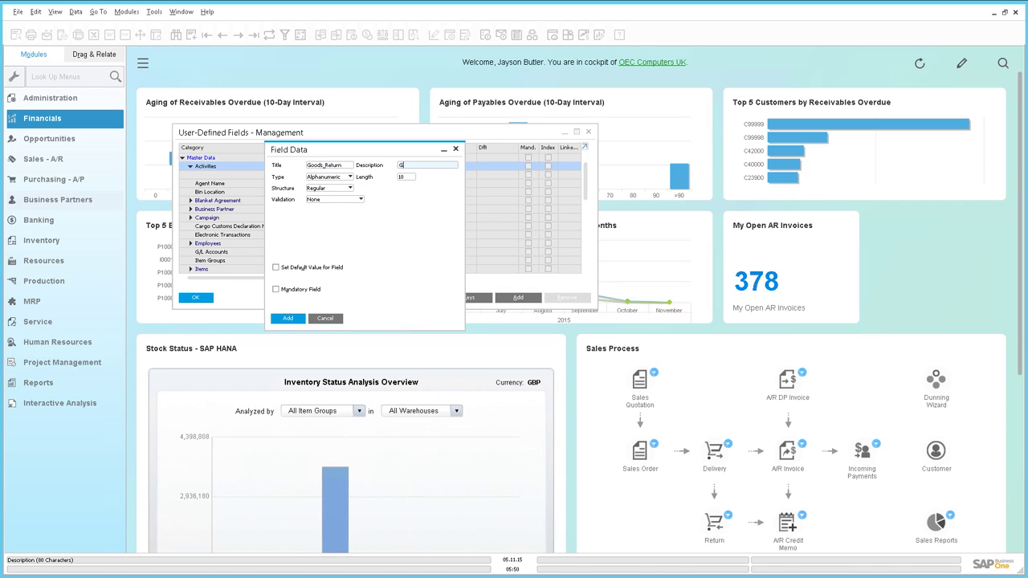
pyautogui.write('oods Return')
pyautogui.click(359, 200)
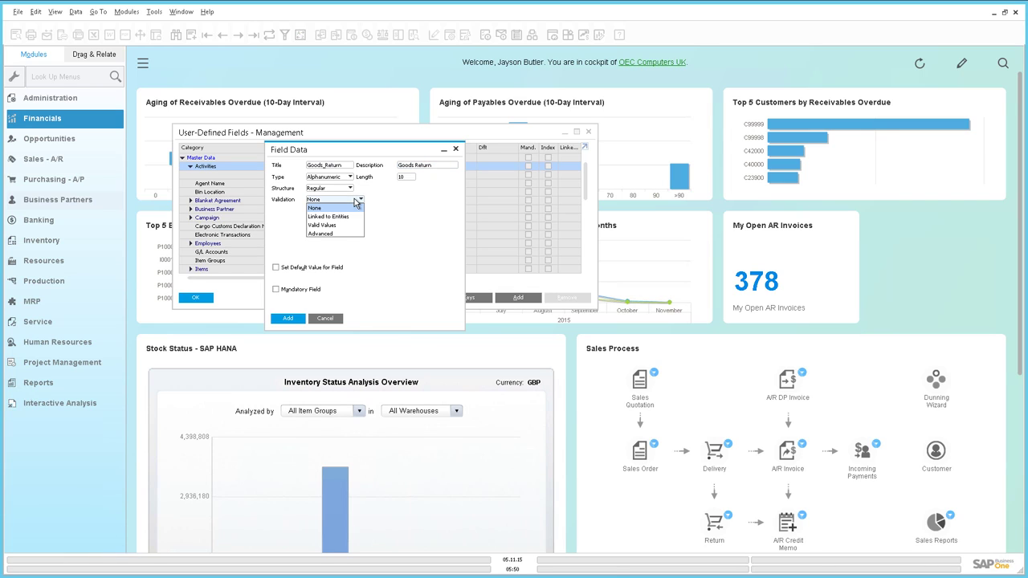
pyautogui.click(355, 217)
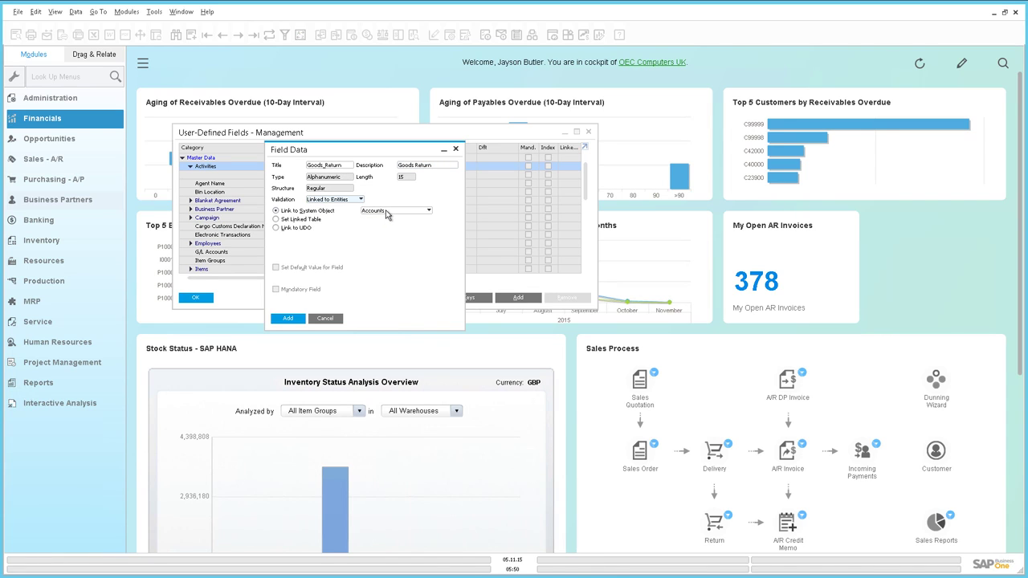
pyautogui.click(387, 213)
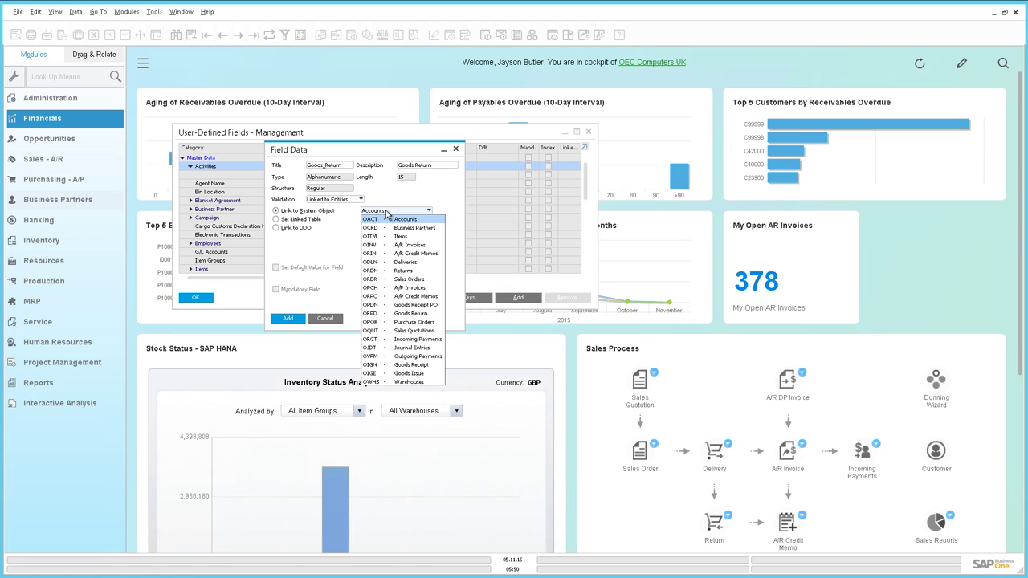
pyautogui.click(410, 313)
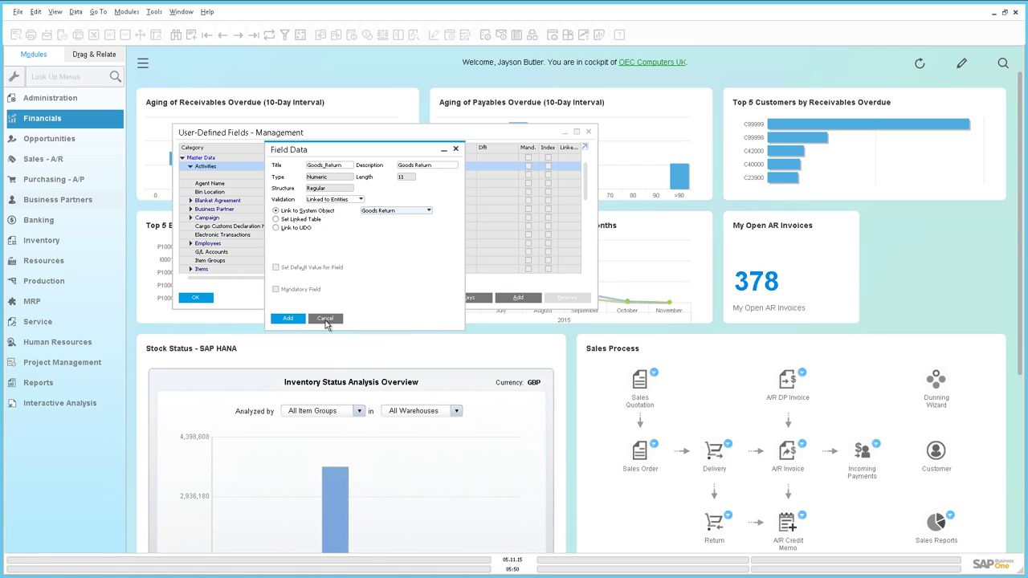
pyautogui.click(294, 319)
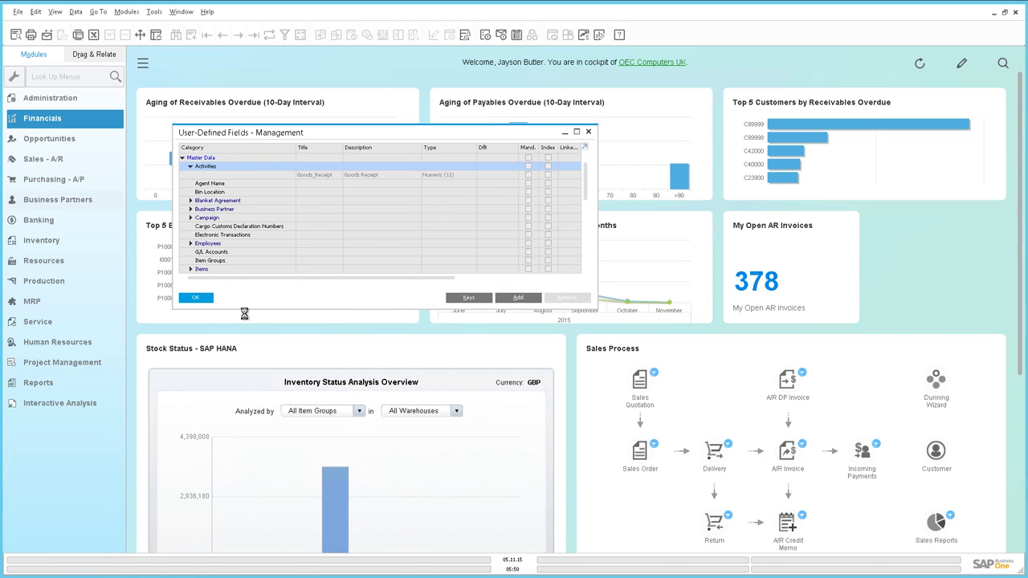
# Open a new Business Partners Activity form and display its user-defined fields panel.
pyautogui.click(204, 300)
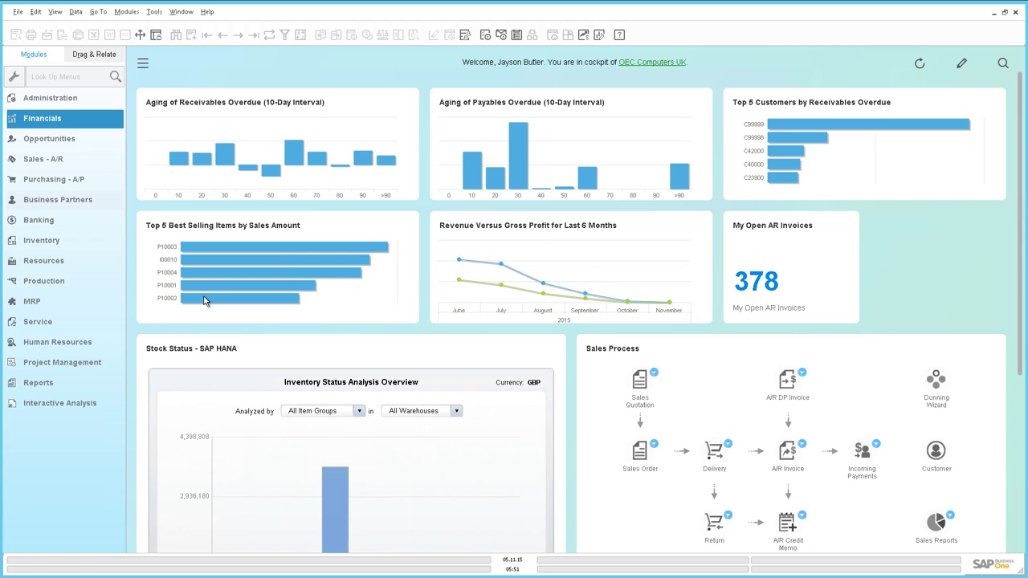
pyautogui.click(81, 204)
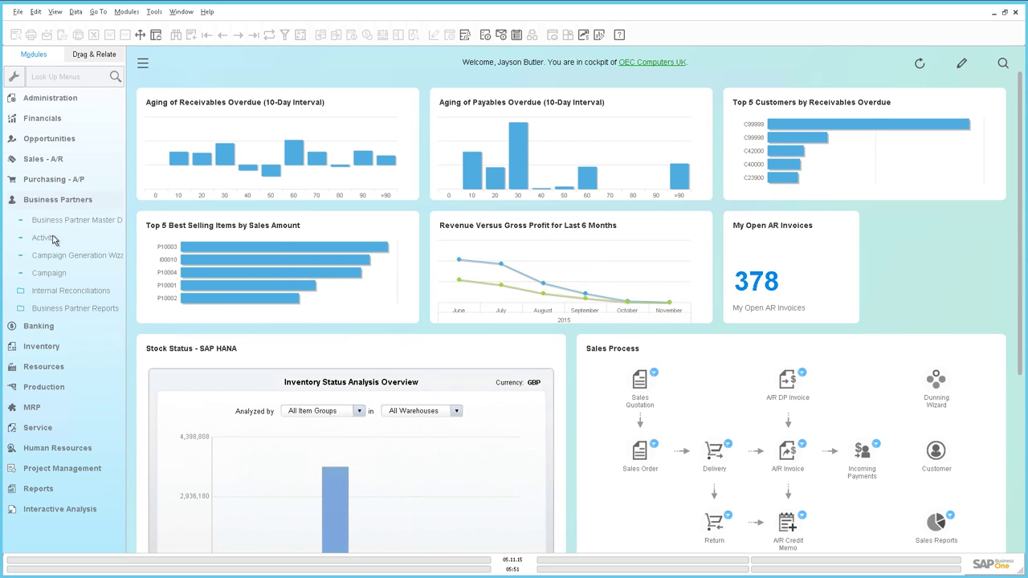
pyautogui.click(51, 237)
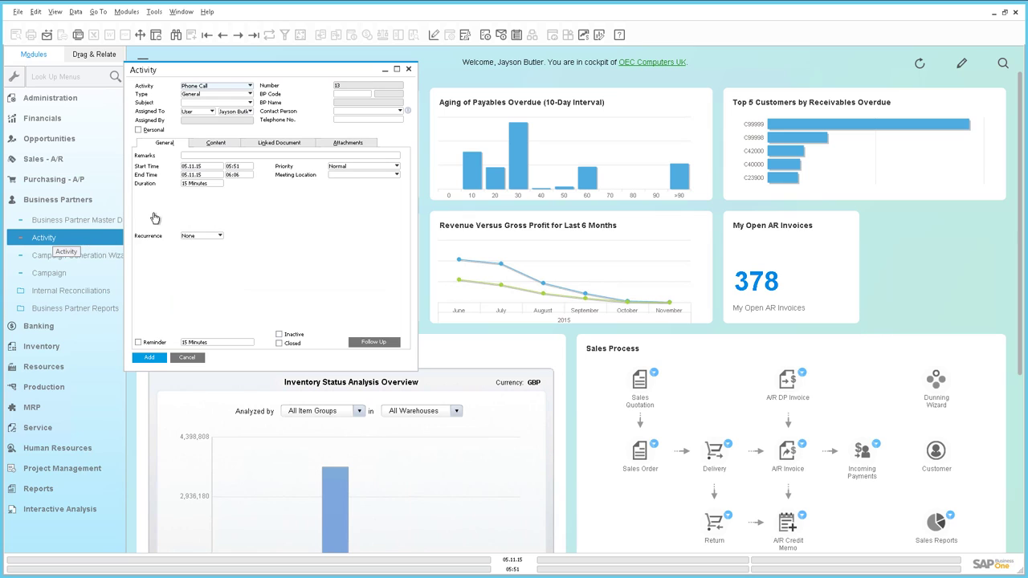
pyautogui.click(56, 13)
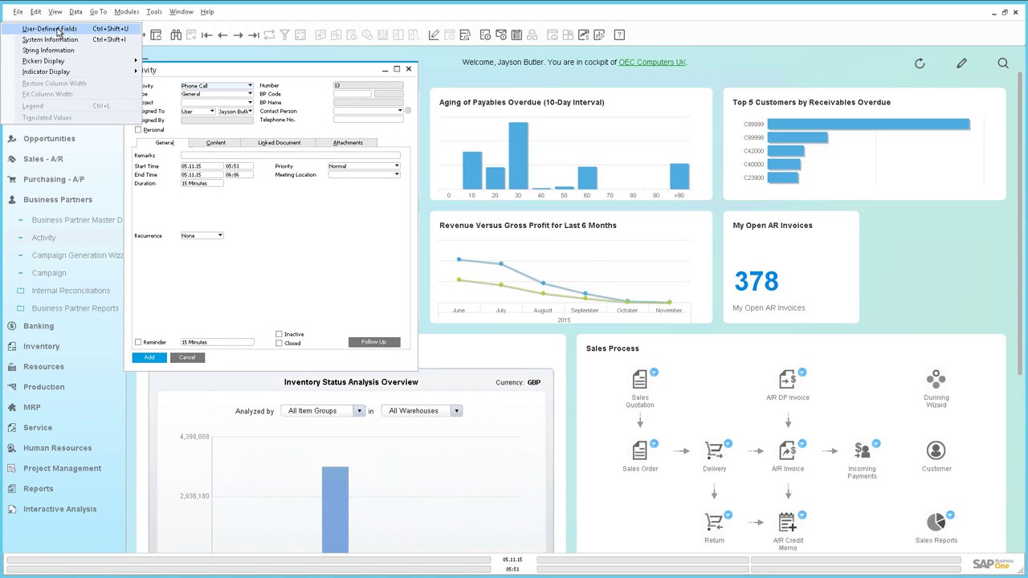
pyautogui.click(57, 31)
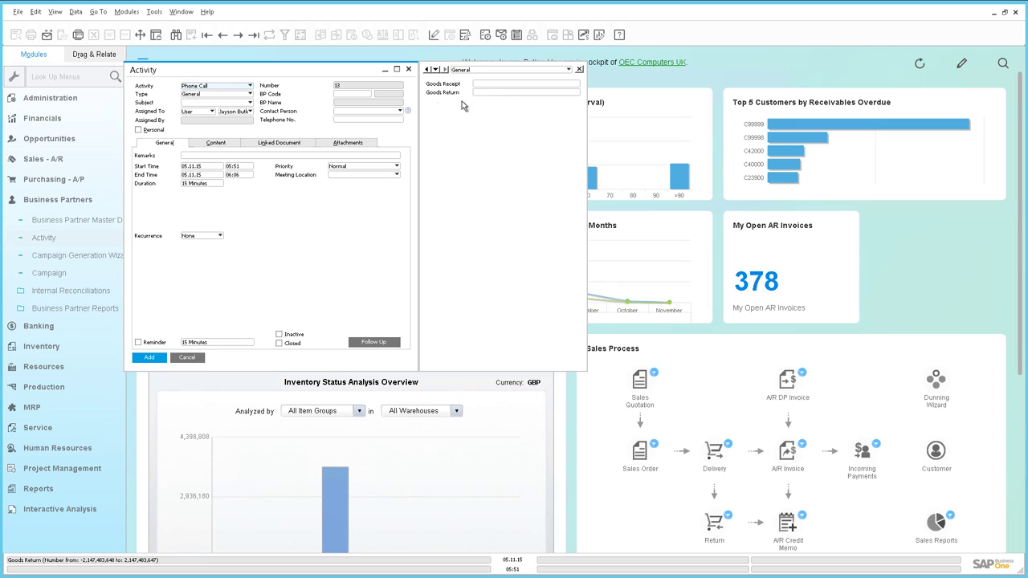
# Set the activity's BP Code to V1010, Far East Imports.
pyautogui.click(367, 95)
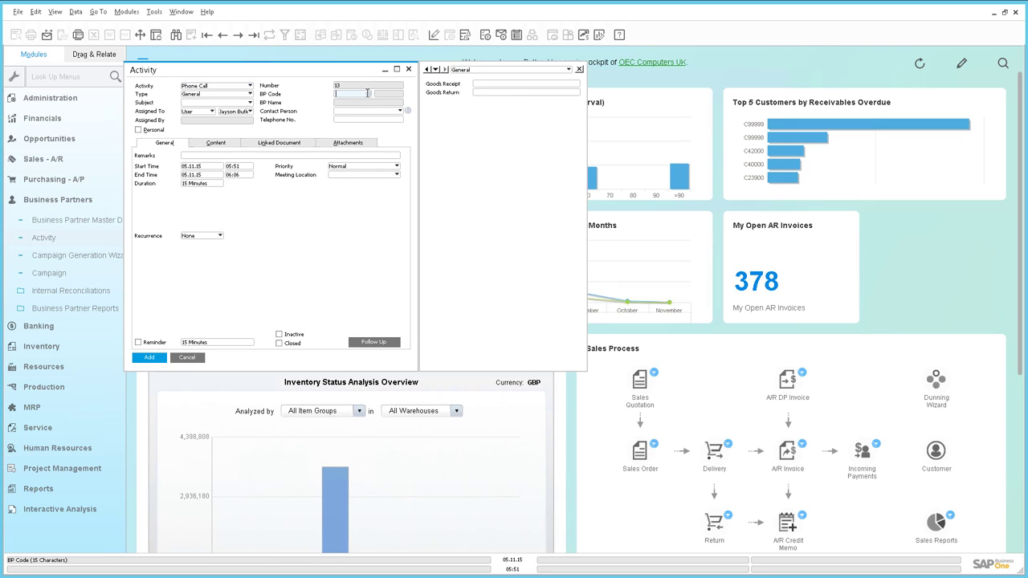
pyautogui.click(368, 94)
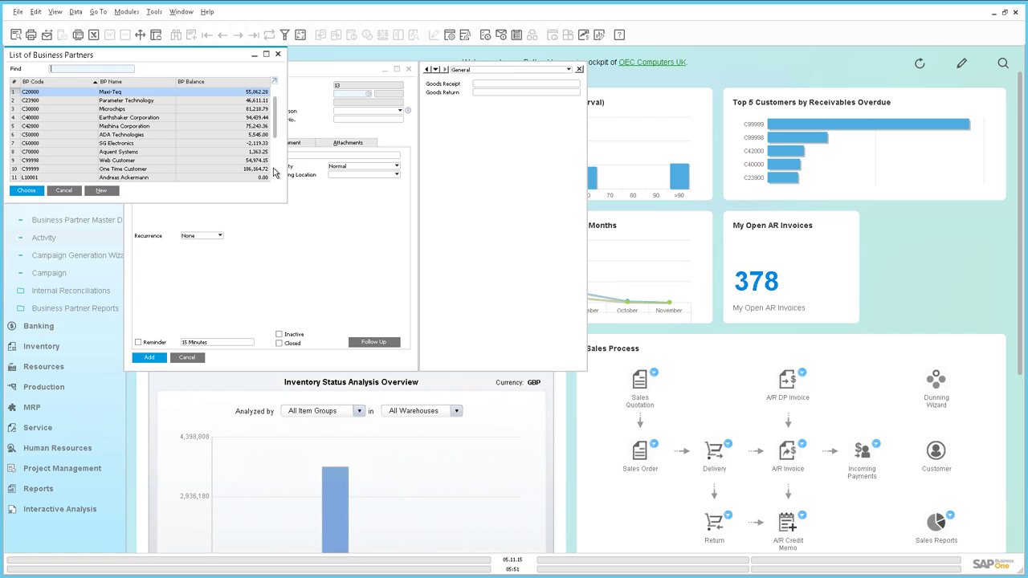
pyautogui.scroll(-3, 274, 169)
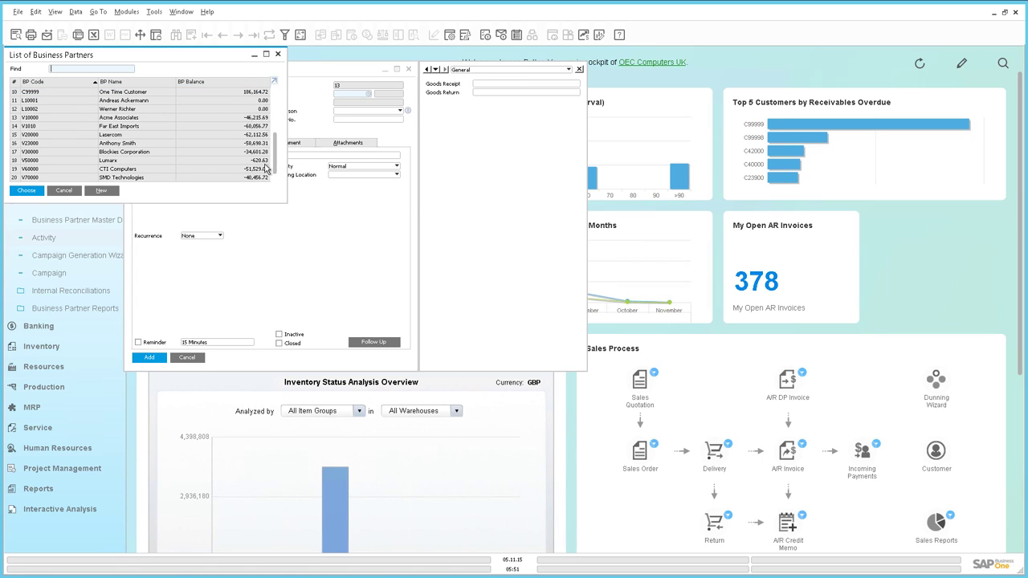
pyautogui.doubleClick(147, 127)
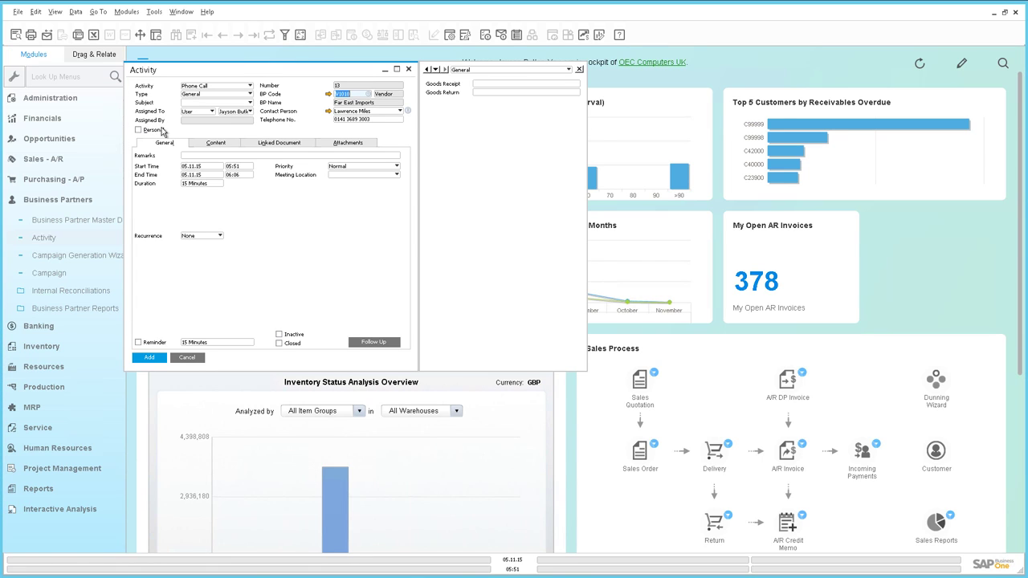
# Fill Goods Receipt with document 2 and Goods Return with document 1 from Far East Imports.
pyautogui.click(491, 83)
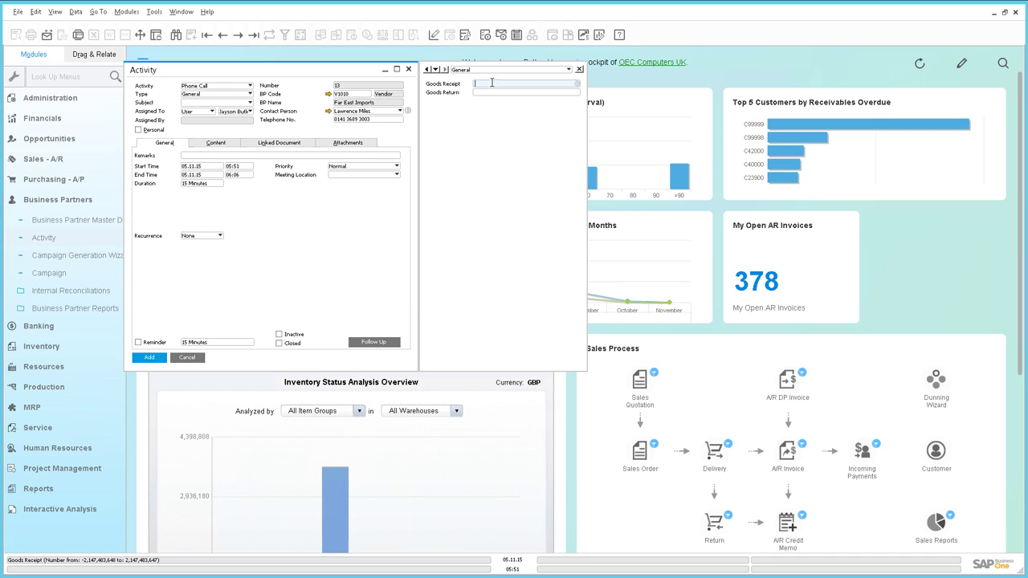
pyautogui.click(577, 83)
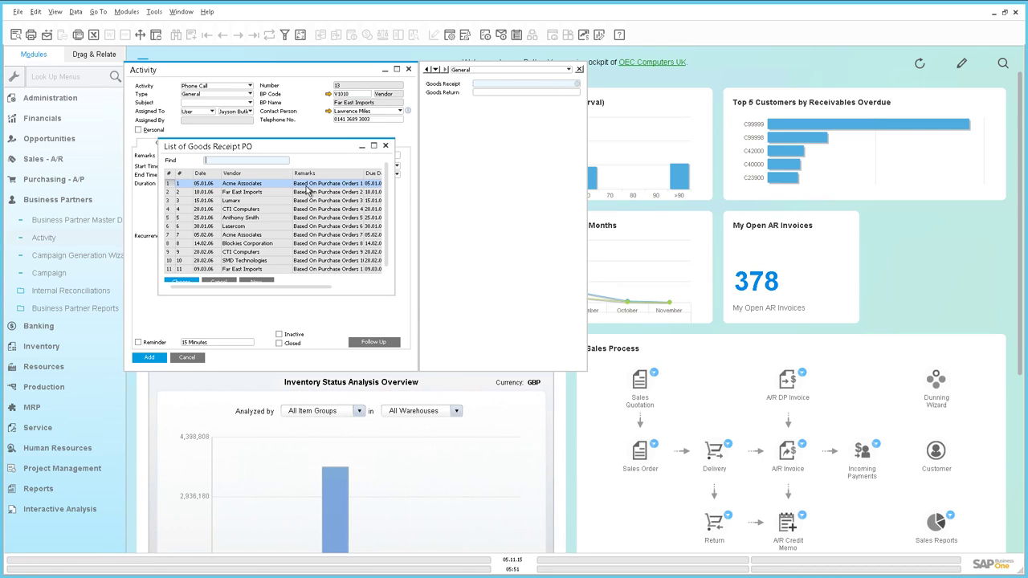
pyautogui.doubleClick(273, 198)
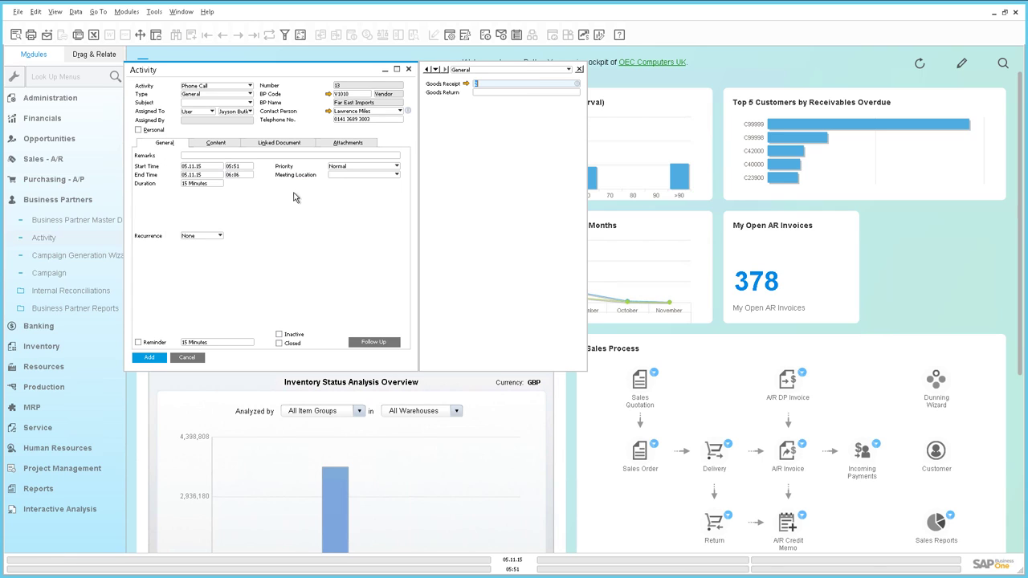
pyautogui.click(572, 93)
pyautogui.click(576, 94)
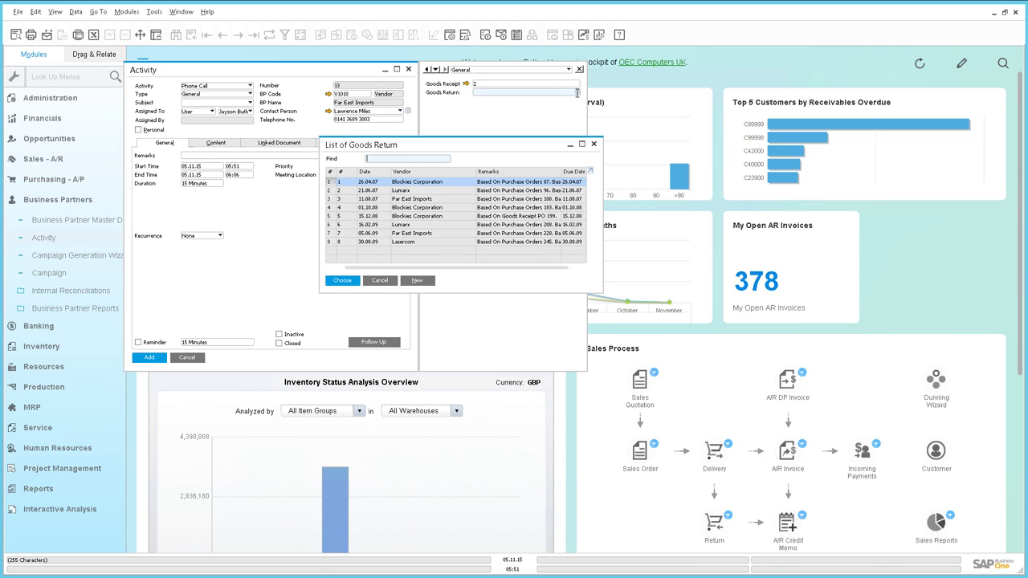
pyautogui.doubleClick(454, 200)
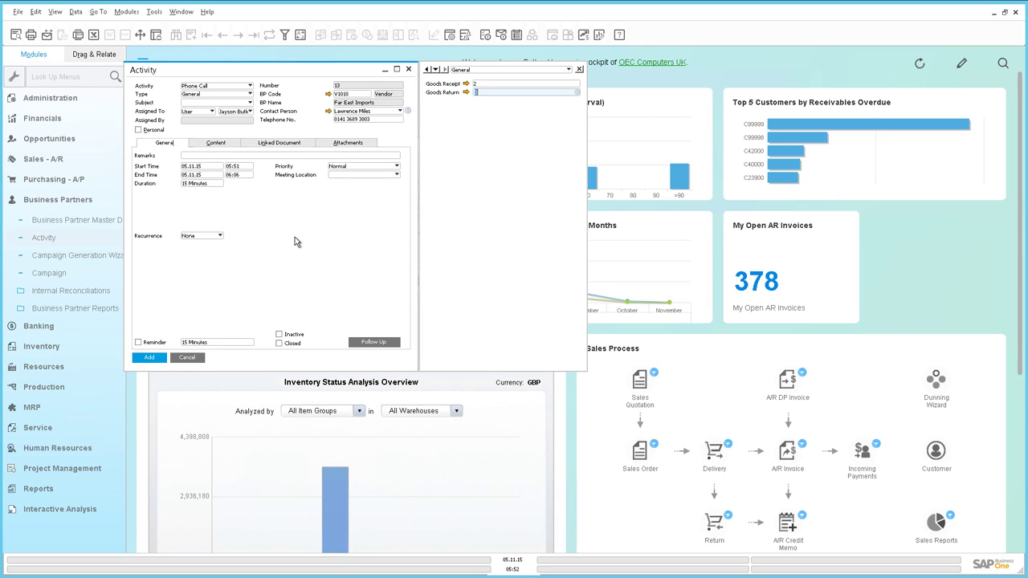
# Follow the Goods Receipt field's link arrow to open Goods Receipt PO number 2.
pyautogui.click(466, 84)
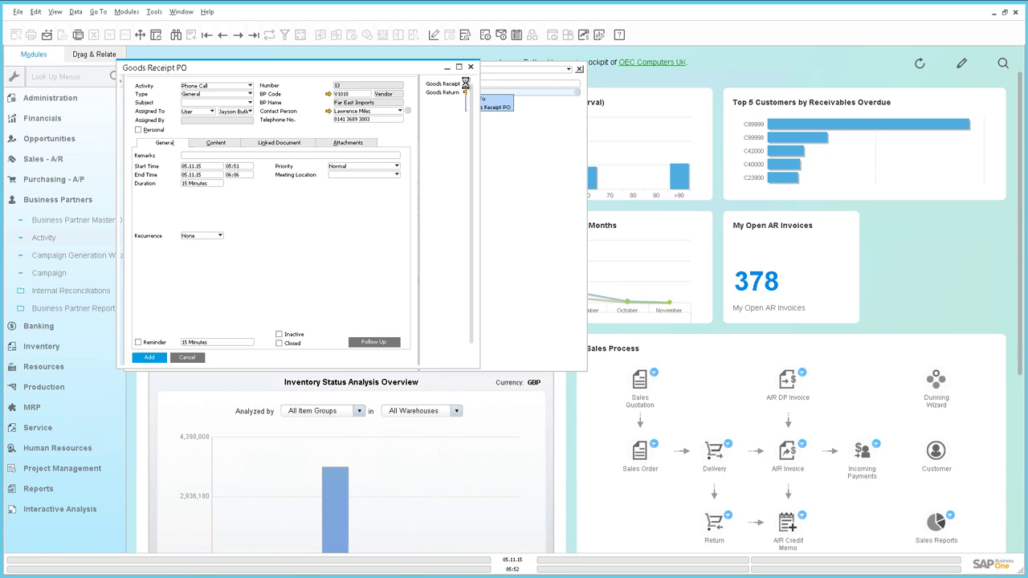